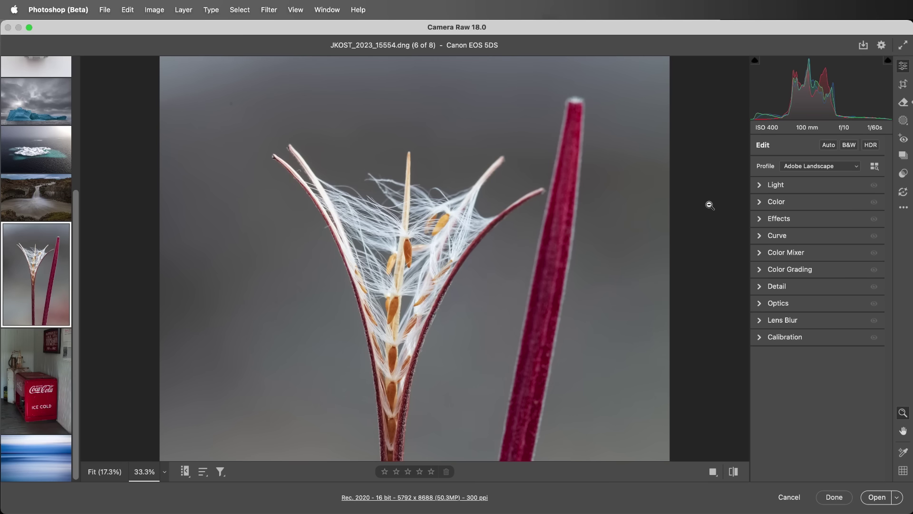
# - Open the Remove panel to show Distraction Removal for Reflections, People and Dust
pyautogui.click(903, 103)
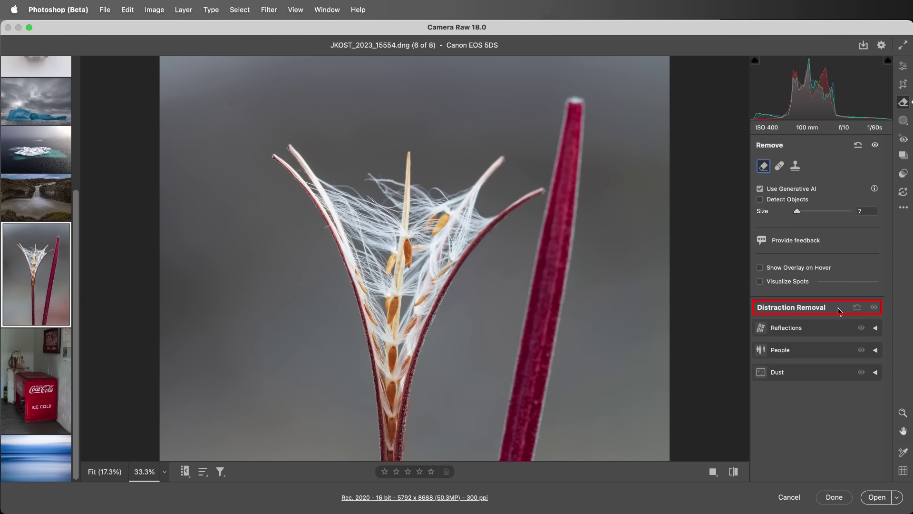
# - Expand Dust, turn on Visualize Spots and raise its level near maximum to reveal dust specks
pyautogui.click(876, 373)
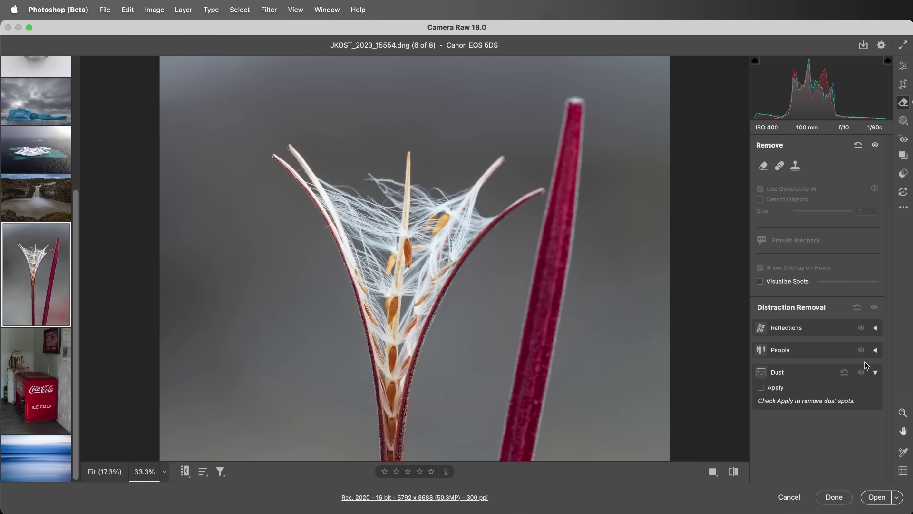
pyautogui.click(760, 282)
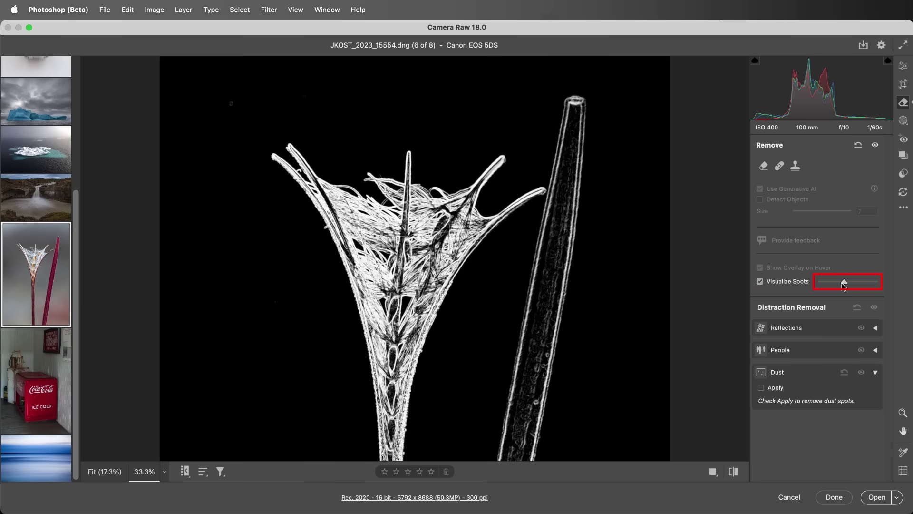
pyautogui.moveTo(844, 281); pyautogui.dragTo(871, 284)
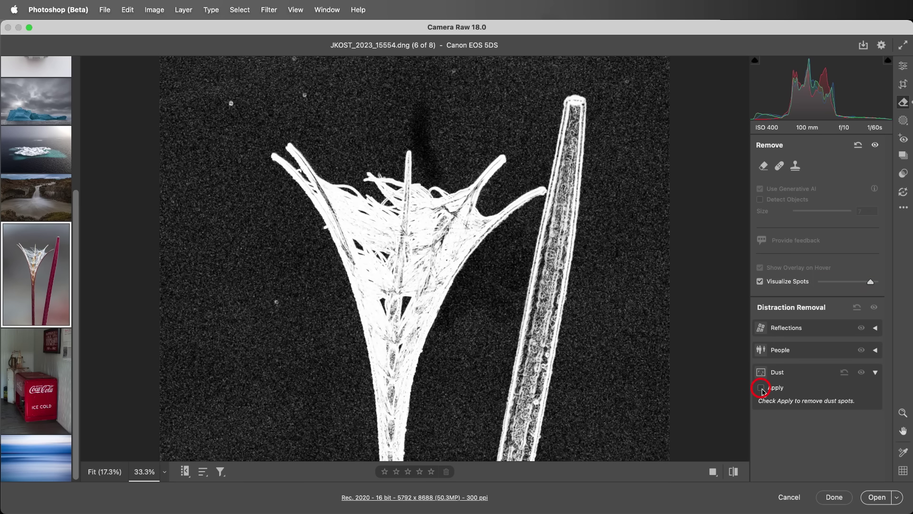
# - Apply automatic dust removal, add then delete one extra spot, and turn off Visualize Spots
pyautogui.click(762, 388)
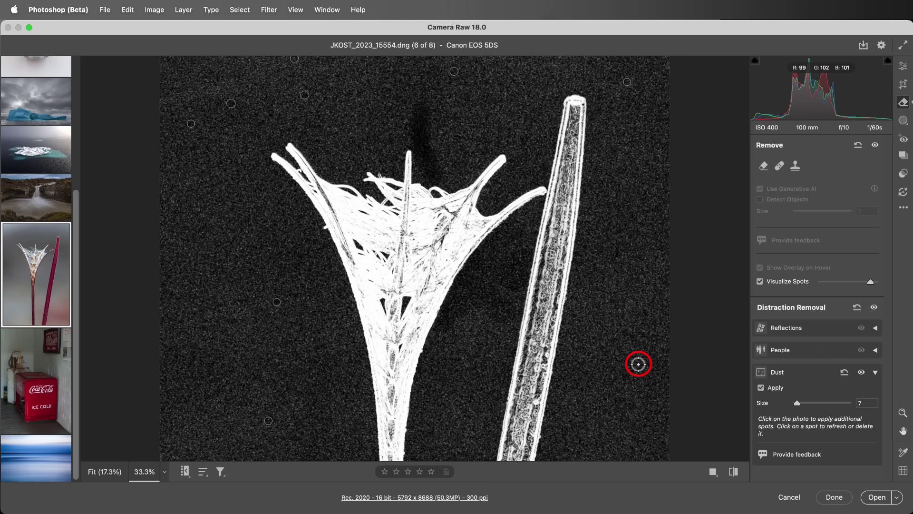
pyautogui.click(638, 364)
pyautogui.keyDown('alt'); pyautogui.click(638, 364); pyautogui.keyUp('alt')
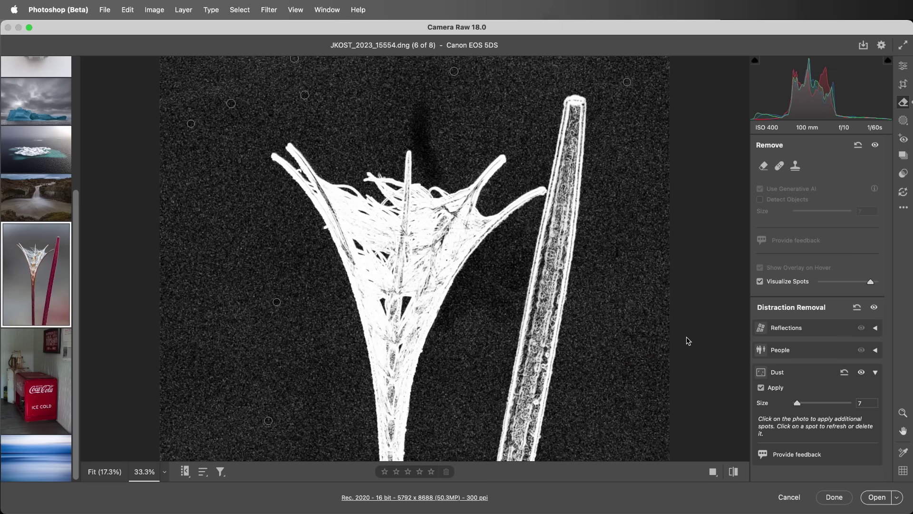
pyautogui.click(760, 282)
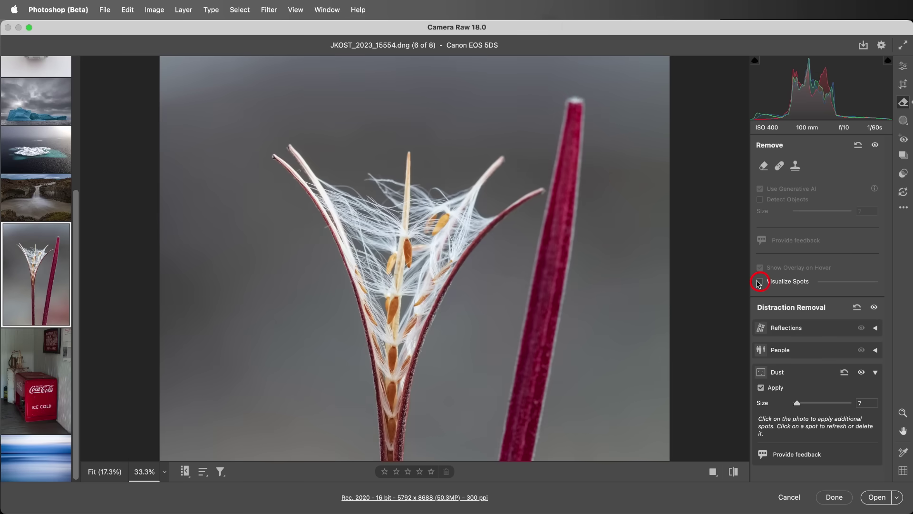
# - Copy only the Remove > Dust edit settings using Copy Selected Edit Settings
pyautogui.click(903, 208)
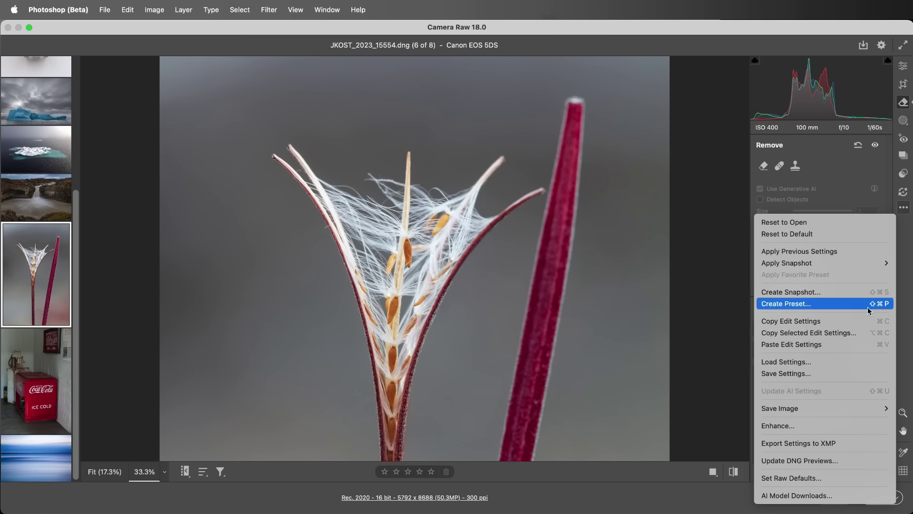
pyautogui.click(860, 332)
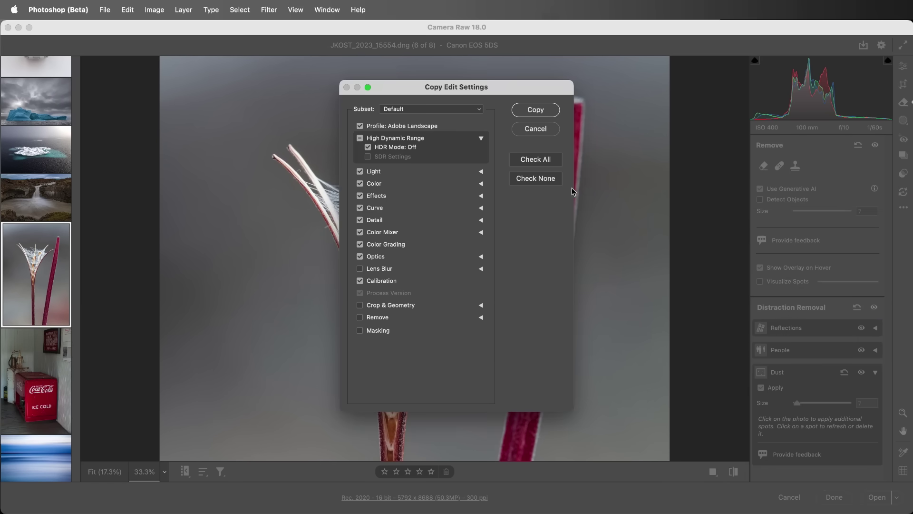
pyautogui.click(547, 179)
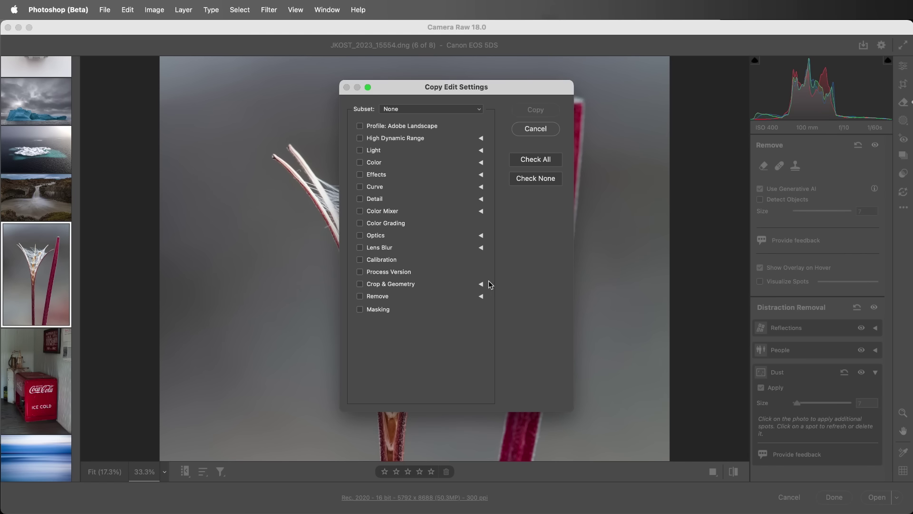
pyautogui.click(481, 296)
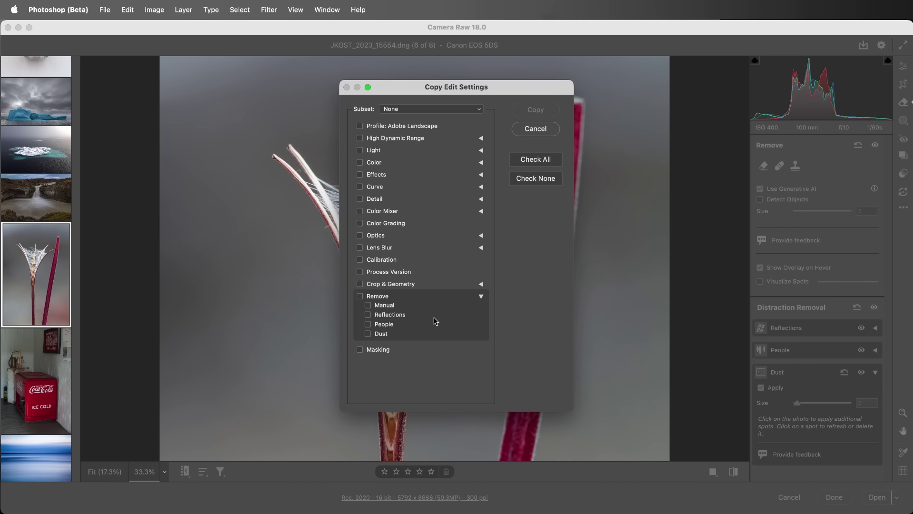
pyautogui.click(368, 334)
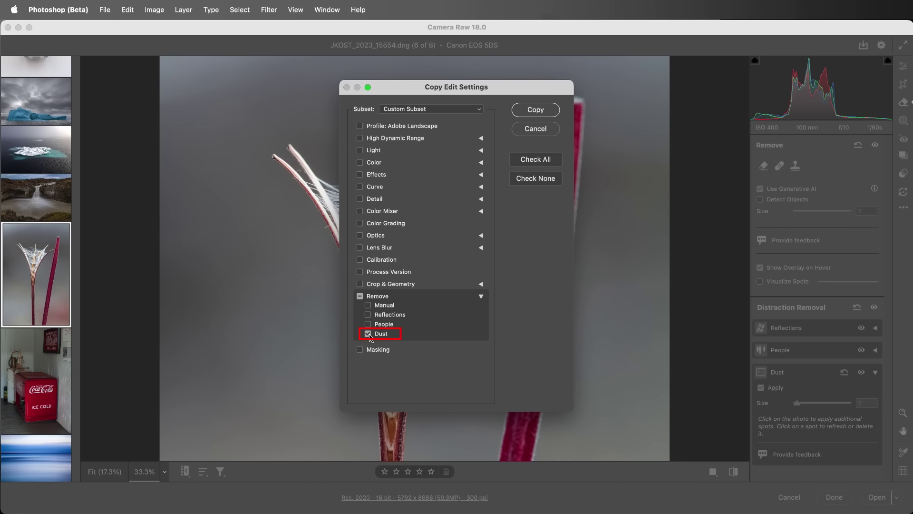
pyautogui.click(540, 114)
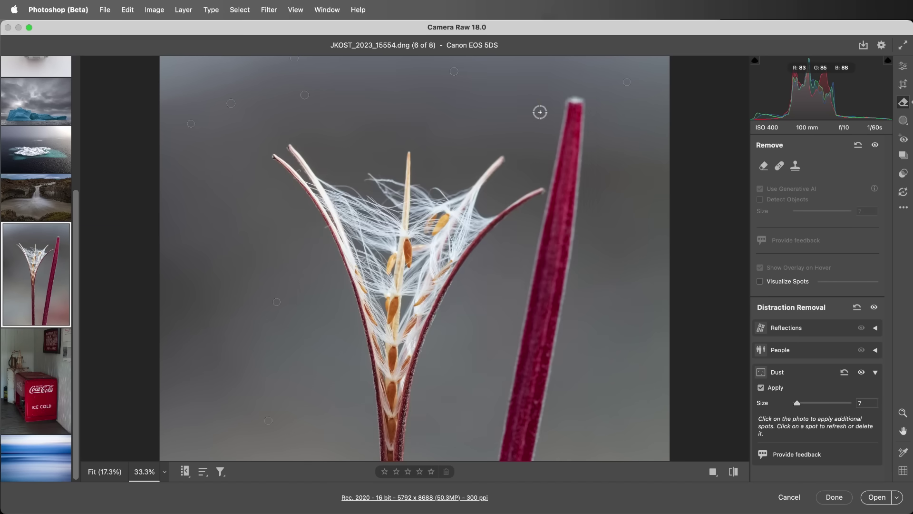
# - Paste the copied dust settings onto the blue seascape photo
pyautogui.click(69, 453)
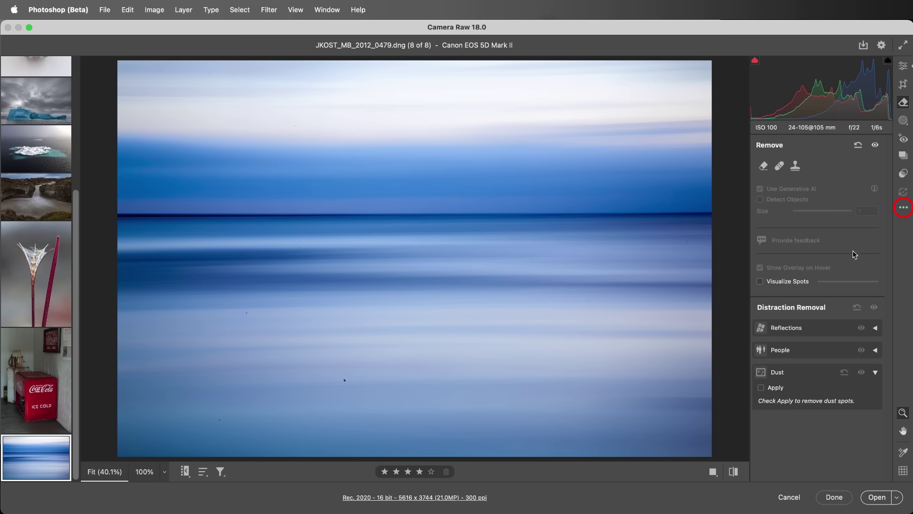
pyautogui.click(903, 209)
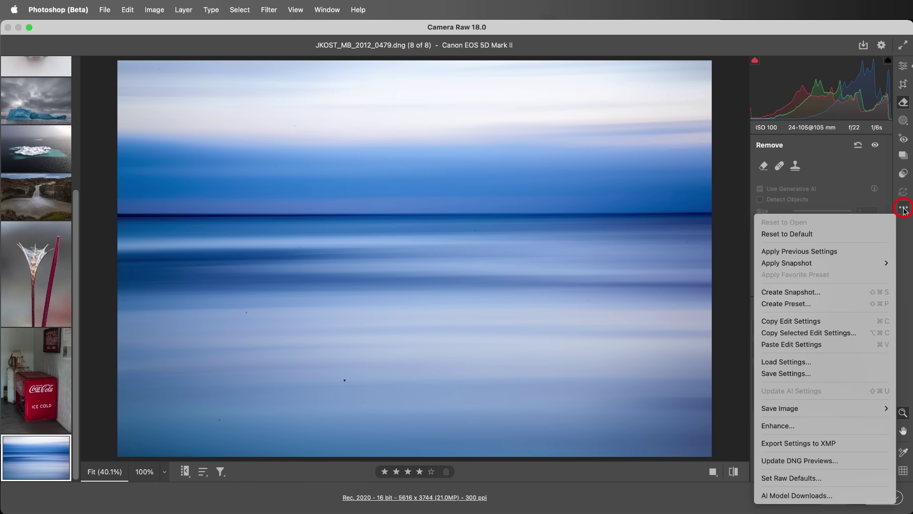
pyautogui.click(842, 345)
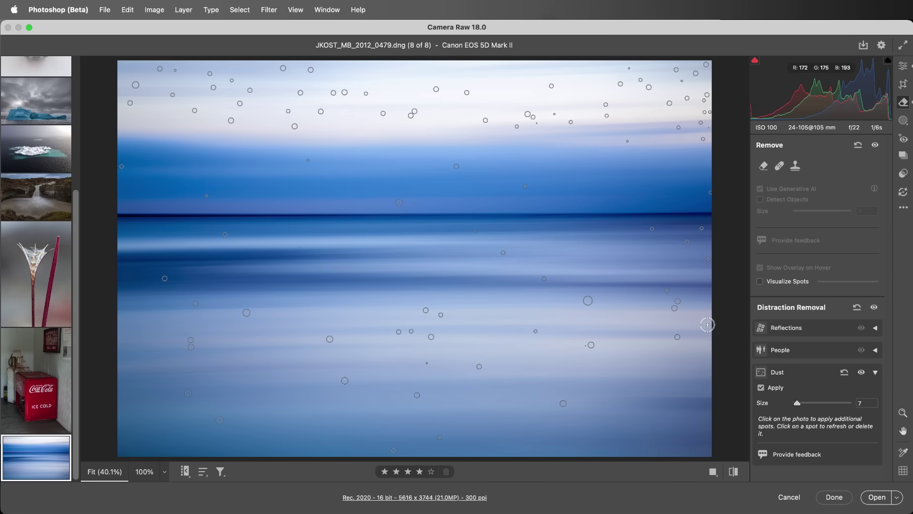
# - Create a preset named 'JK Adaptive Dust Removal' containing only the Remove > Dust setting
pyautogui.click(903, 173)
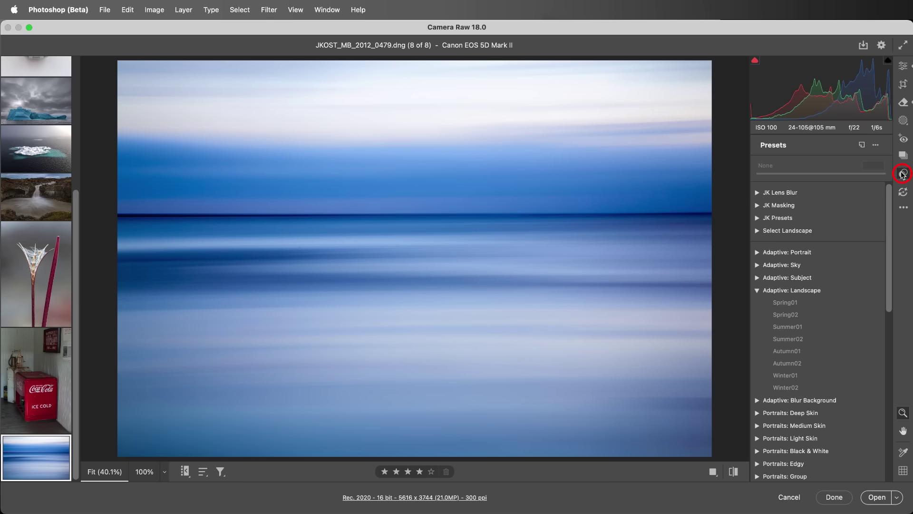
pyautogui.click(861, 144)
pyautogui.write('JK ')
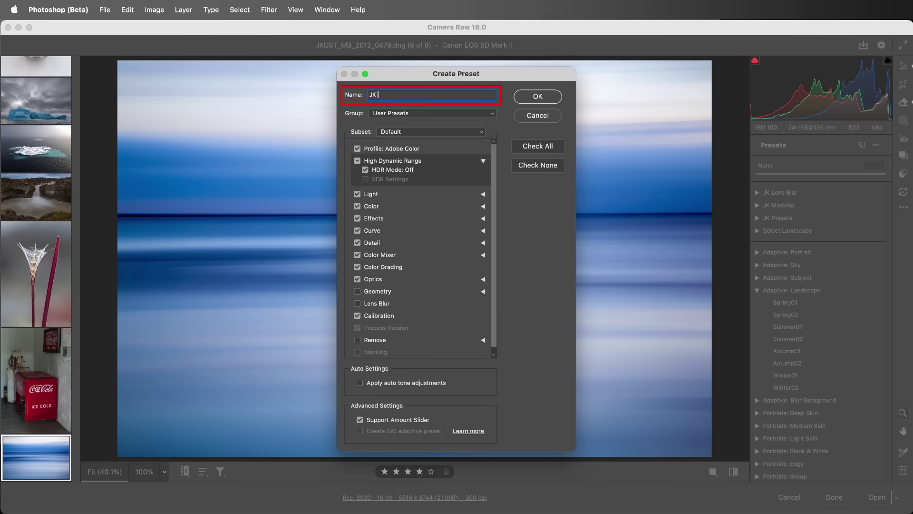
pyautogui.write('Adaptive Dust Removal')
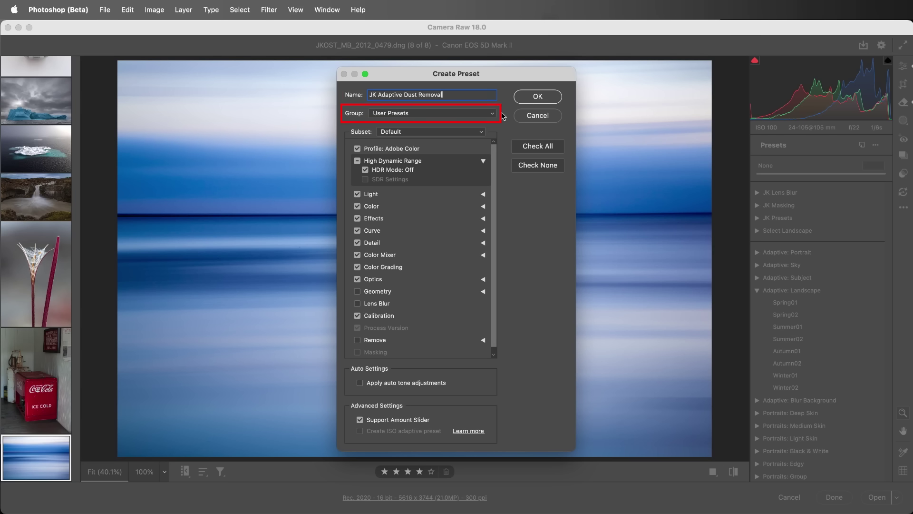
pyautogui.click(534, 167)
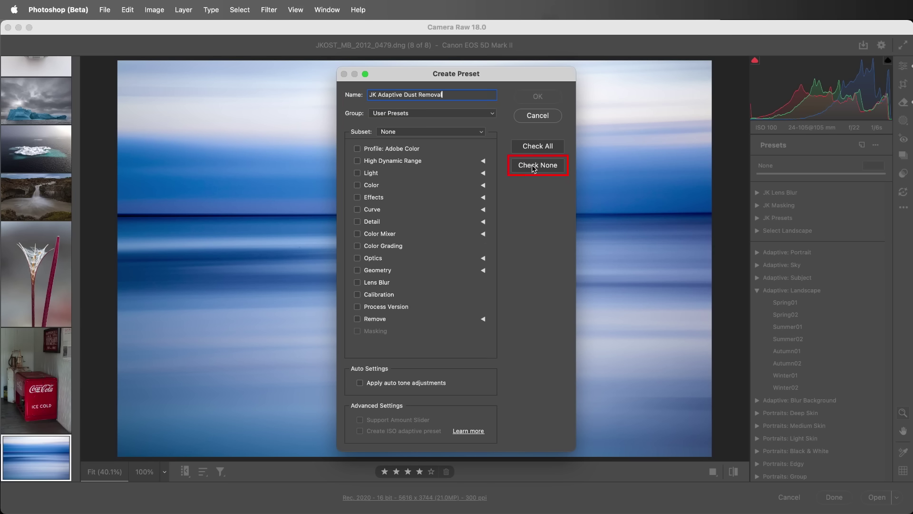
pyautogui.click(483, 320)
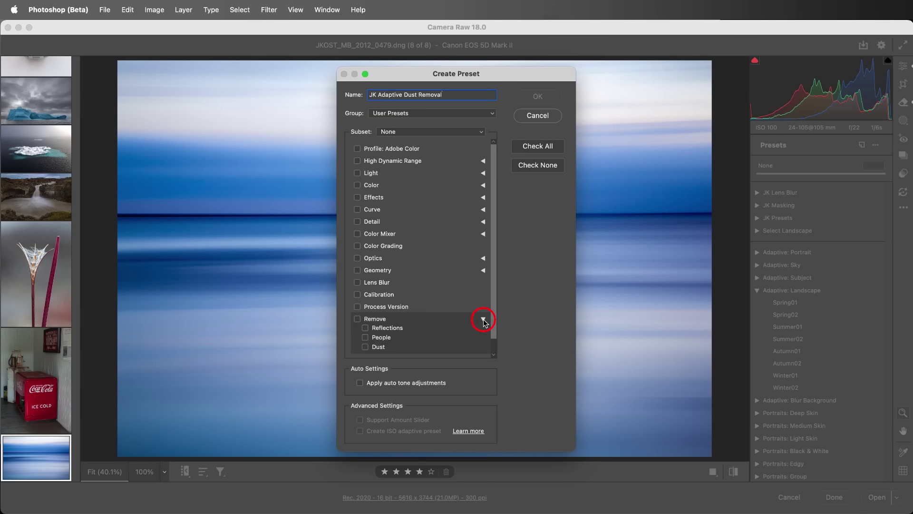
pyautogui.click(365, 347)
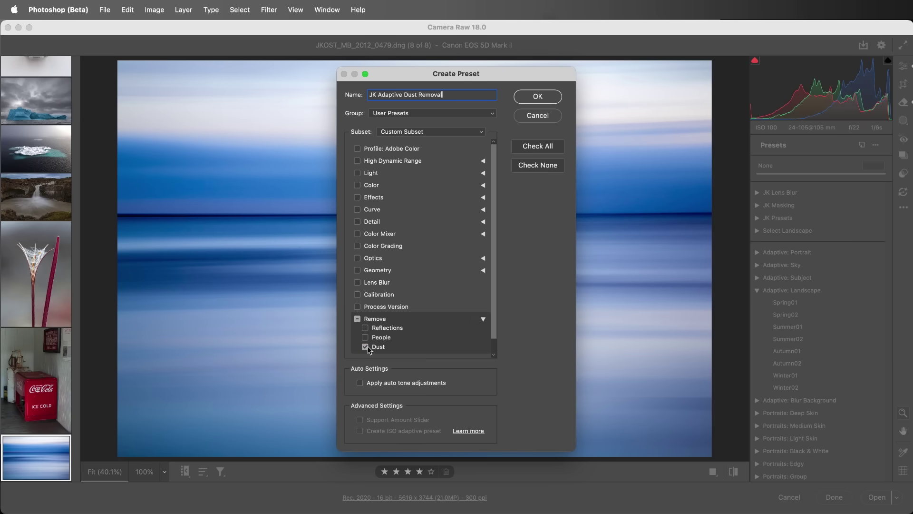
pyautogui.click(538, 97)
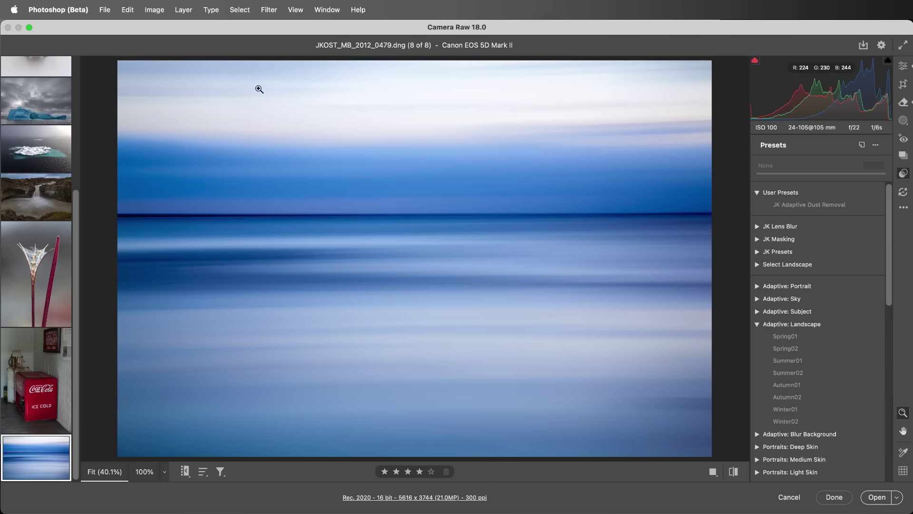
# - Select the Citizen watch photo and apply the JK Adaptive Dust Removal user preset
pyautogui.click(63, 71)
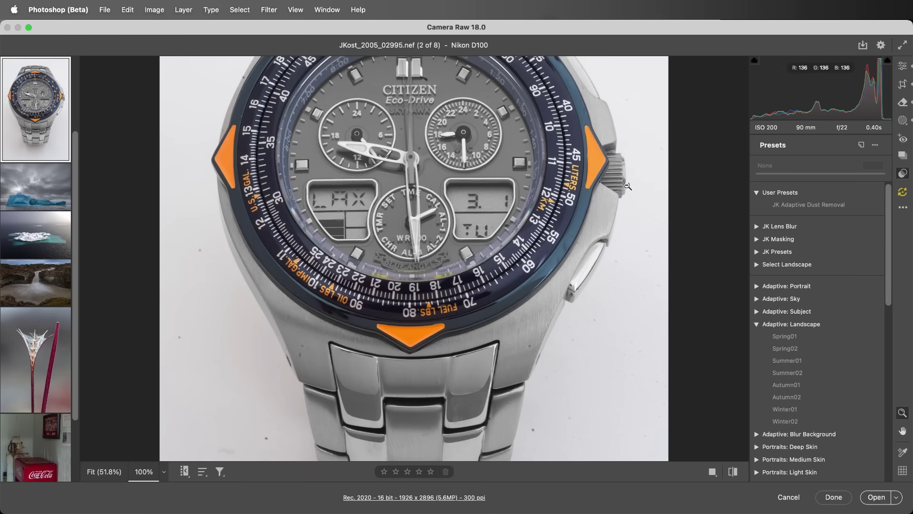
pyautogui.click(853, 208)
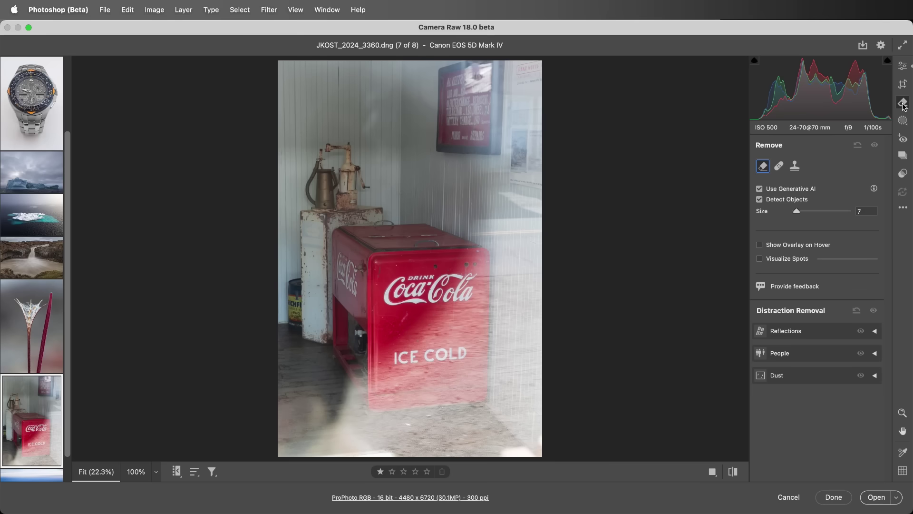
# - Turn on Reflections removal for the Coca-Cola cooler photo at Best quality
pyautogui.click(875, 332)
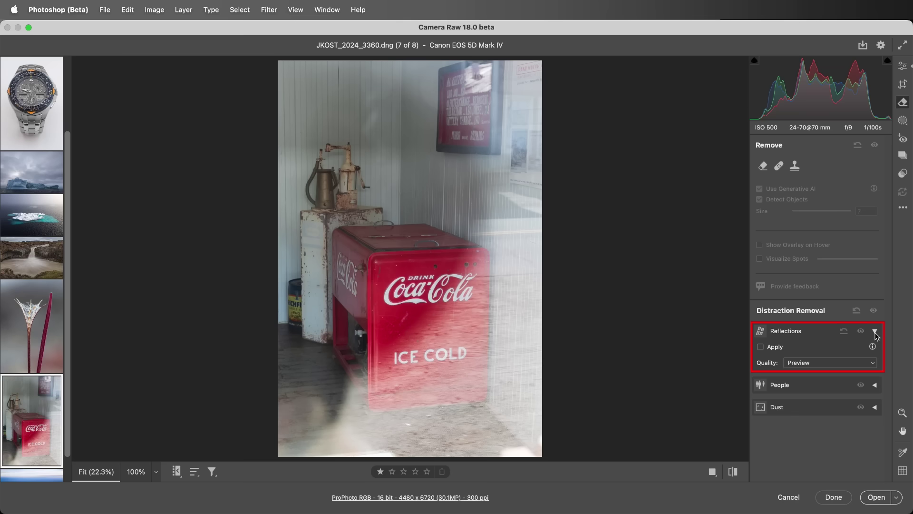
pyautogui.click(814, 363)
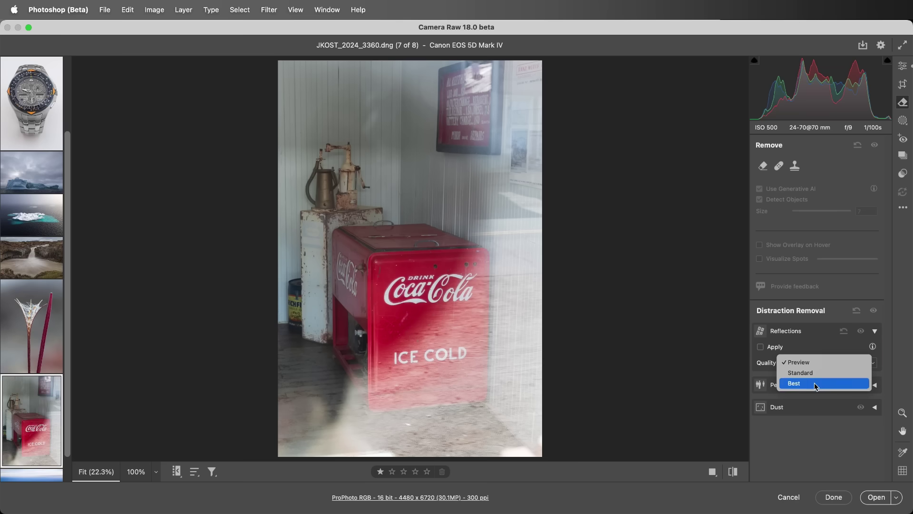
pyautogui.press('Escape')
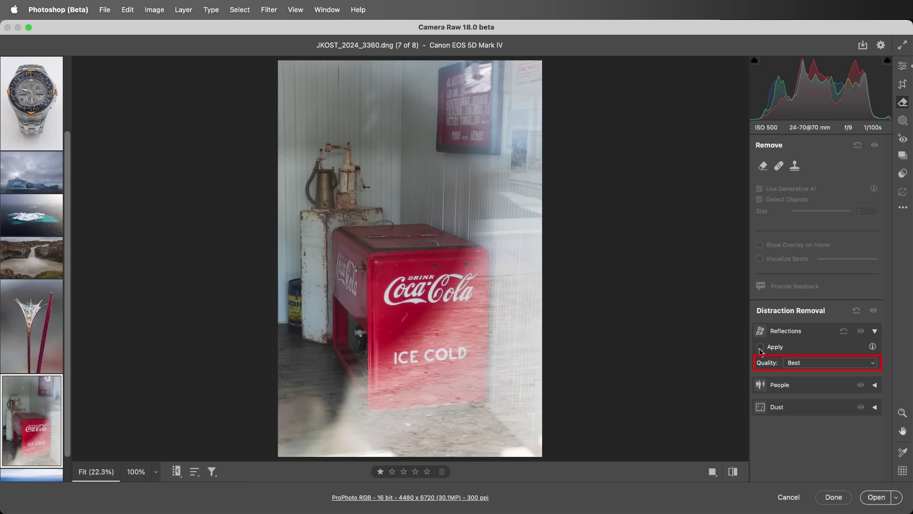
pyautogui.click(760, 348)
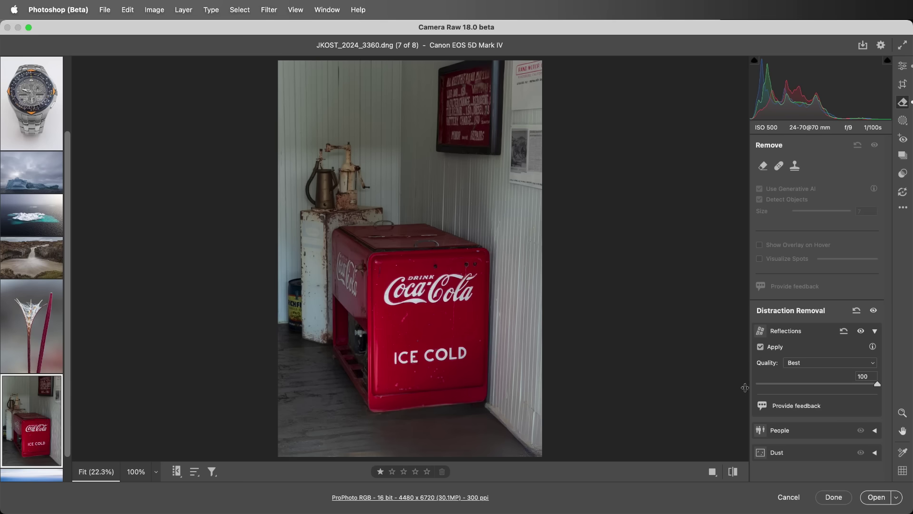
# - Switch to the Before/After Left/Right view and swap the before and after settings
pyautogui.click(712, 471)
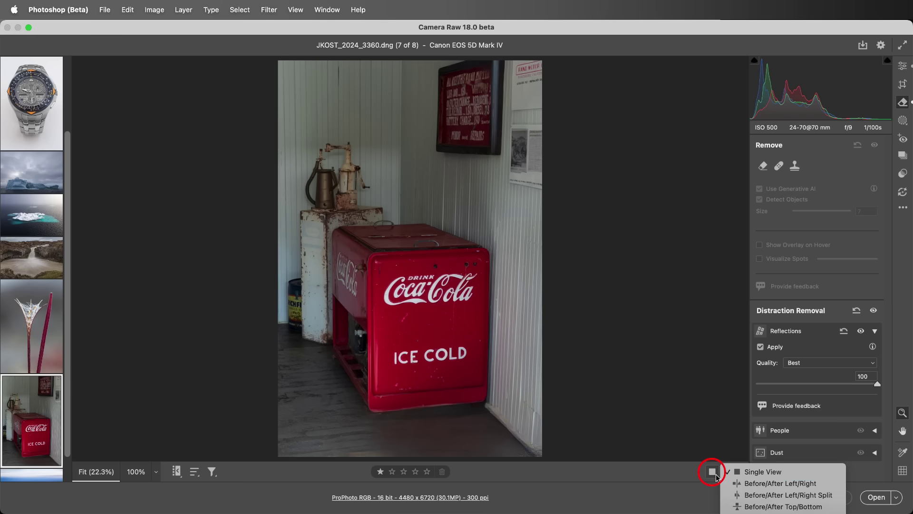
pyautogui.click(748, 484)
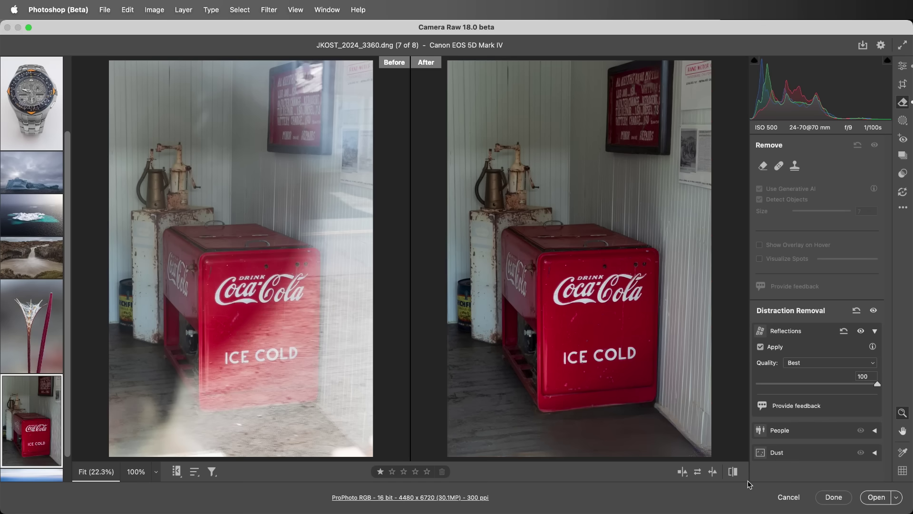
pyautogui.click(699, 475)
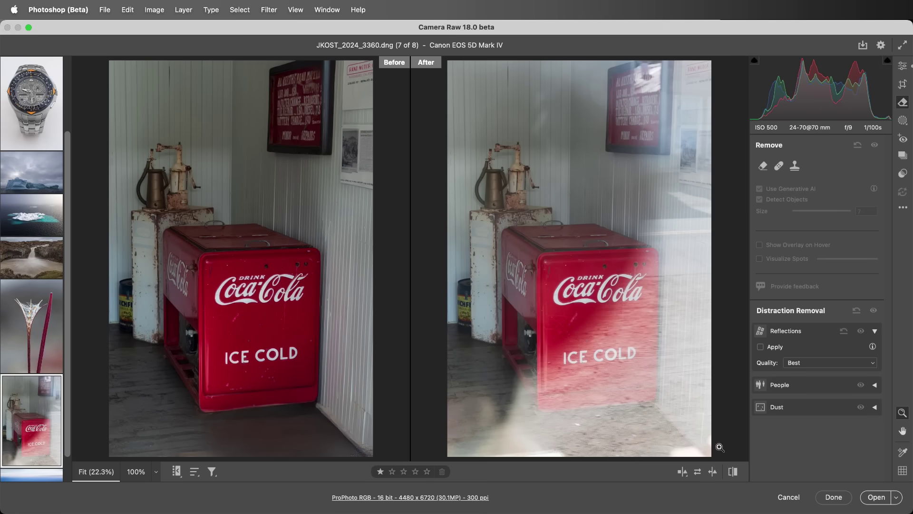
# - Restore the 01 Original Model snapshot and swap the before and after versions
pyautogui.click(901, 160)
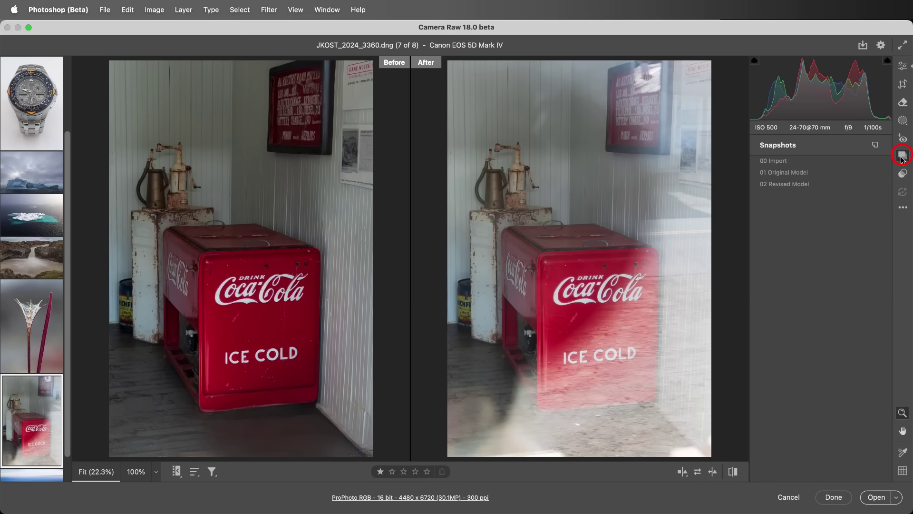
pyautogui.click(861, 175)
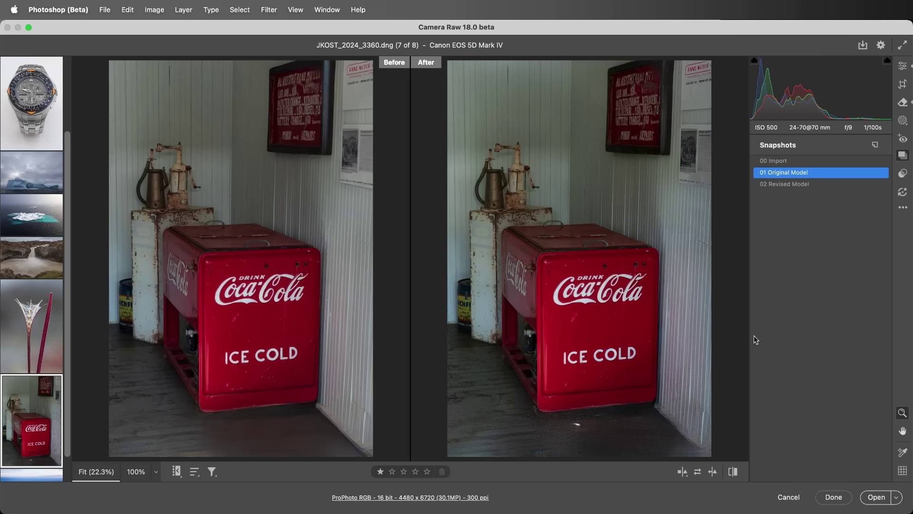
pyautogui.click(698, 473)
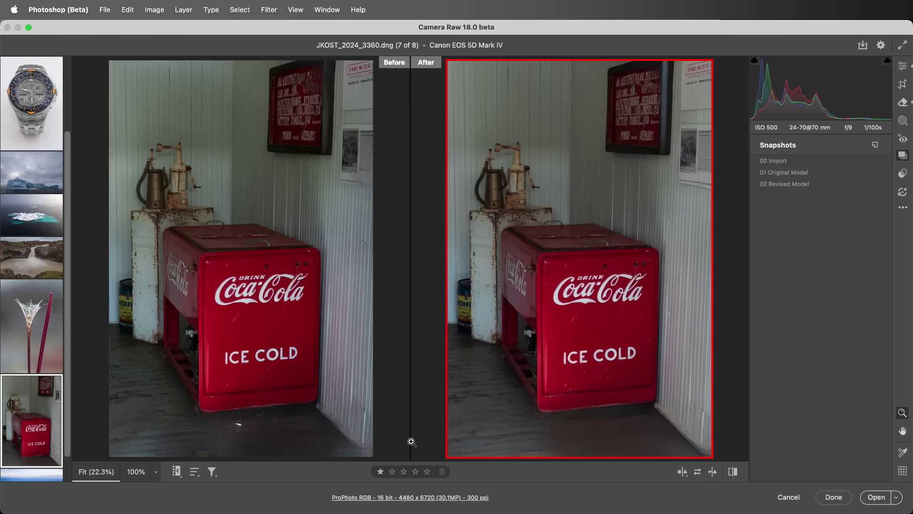
# - Inspect both previews at 100% around the cooler, fit the photo, then zoom into the red sign
pyautogui.click(257, 429)
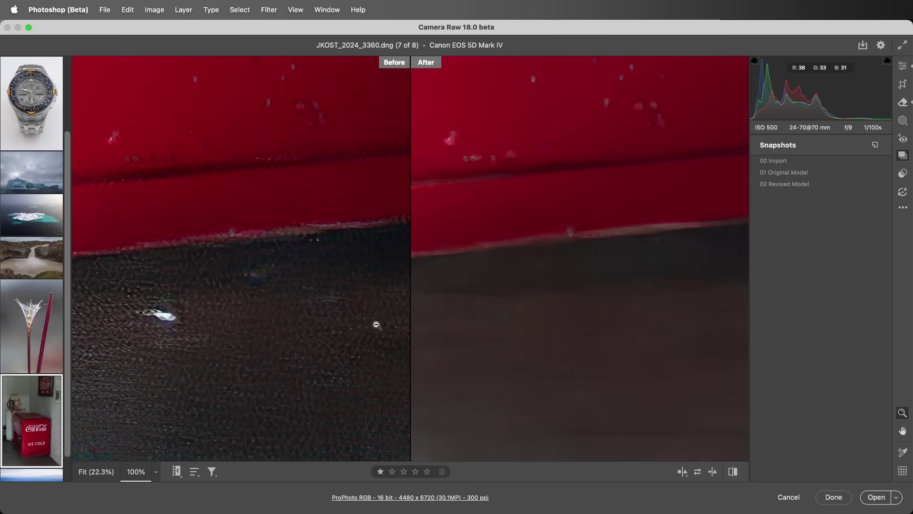
pyautogui.press('h')
pyautogui.moveTo(381, 308); pyautogui.dragTo(178, 385)
pyautogui.moveTo(332, 305); pyautogui.dragTo(251, 330)
pyautogui.press('z')
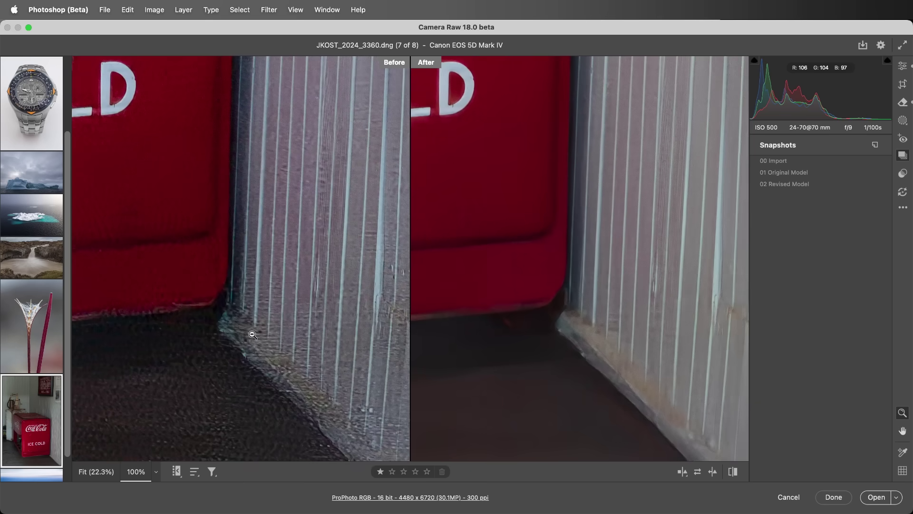
pyautogui.press('super+0')
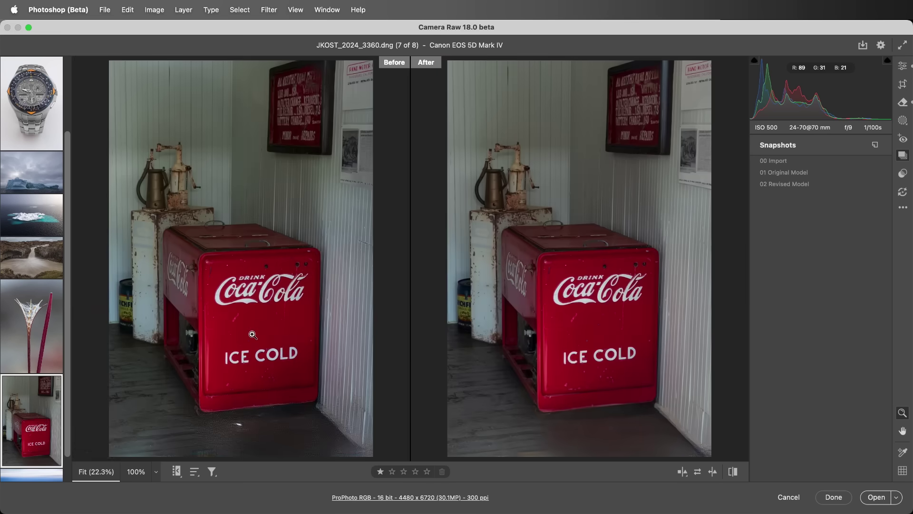
pyautogui.click(326, 86)
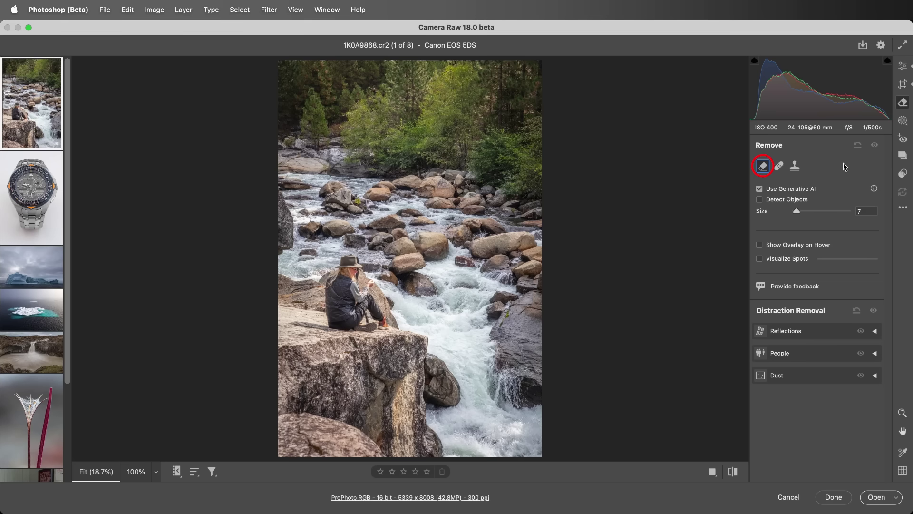
# - Enable Detect Objects and brush loosely over the seated woman to mask her for removal
pyautogui.click(759, 199)
pyautogui.moveTo(349, 258)
pyautogui.mouseDown()
pyautogui.moveTo(322, 281)
pyautogui.moveTo(318, 302)
pyautogui.moveTo(347, 330)
pyautogui.moveTo(388, 326)
pyautogui.moveTo(389, 286)
pyautogui.moveTo(353, 259)
pyautogui.mouseUp()
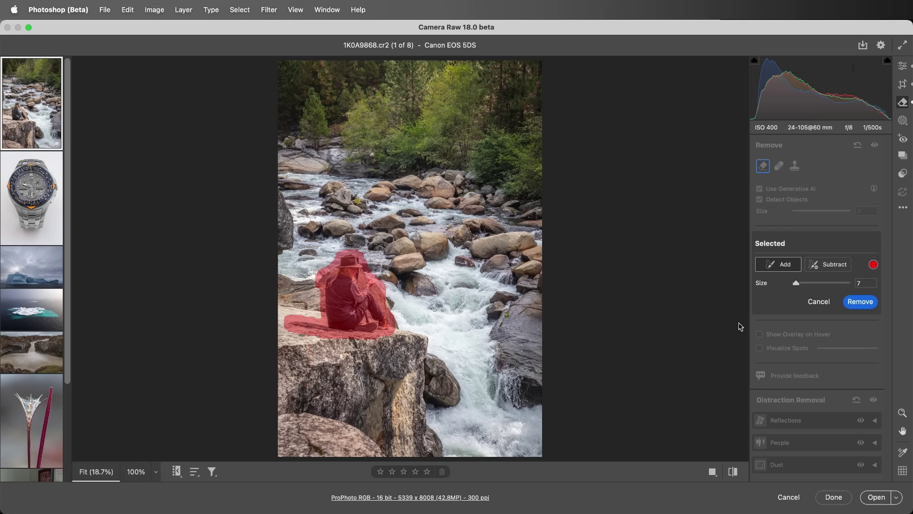
# - Remove the seated woman and cycle through the generated fill variations
pyautogui.click(862, 303)
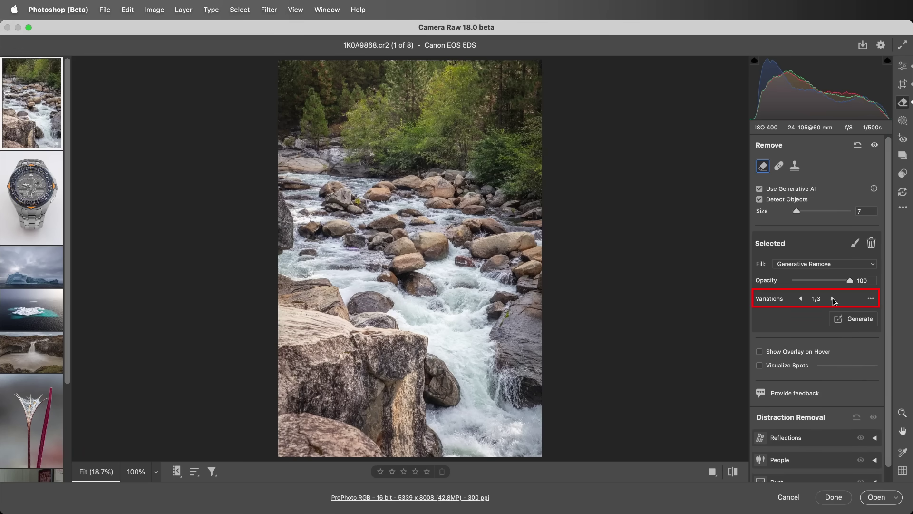
pyautogui.click(832, 298)
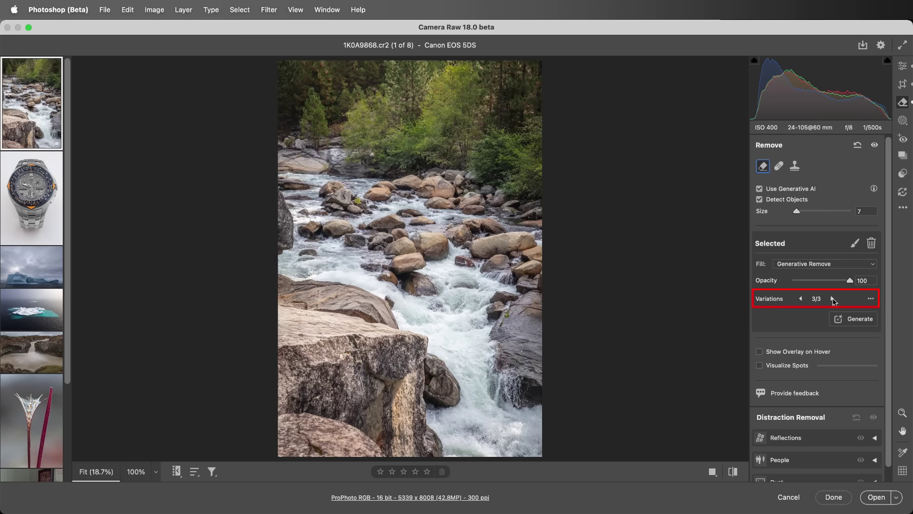
pyautogui.click(833, 299)
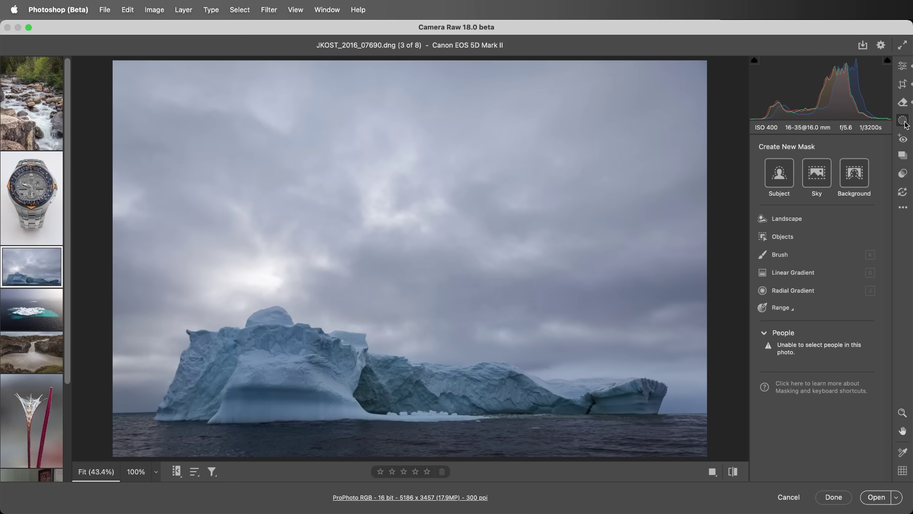
# - Start a Landscape mask with Sky, Water and Snow all selected
pyautogui.click(813, 218)
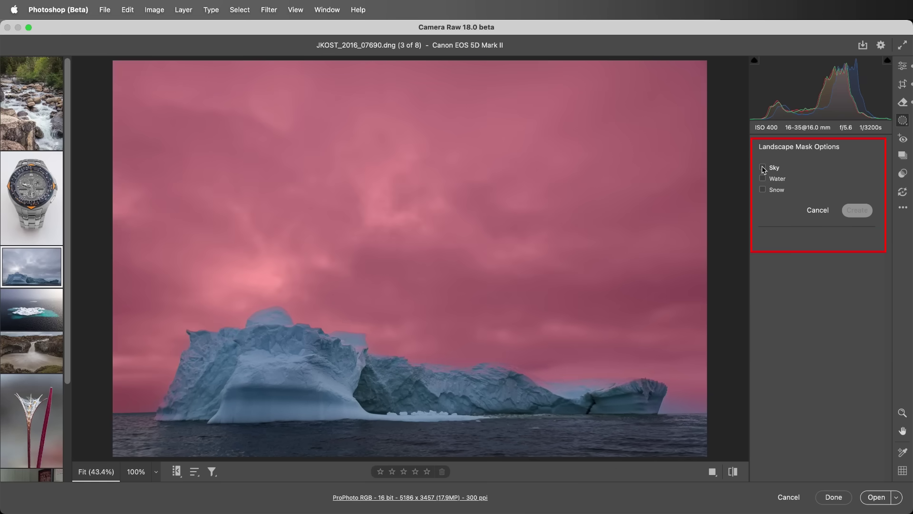
pyautogui.click(762, 167)
pyautogui.click(762, 178)
pyautogui.click(762, 189)
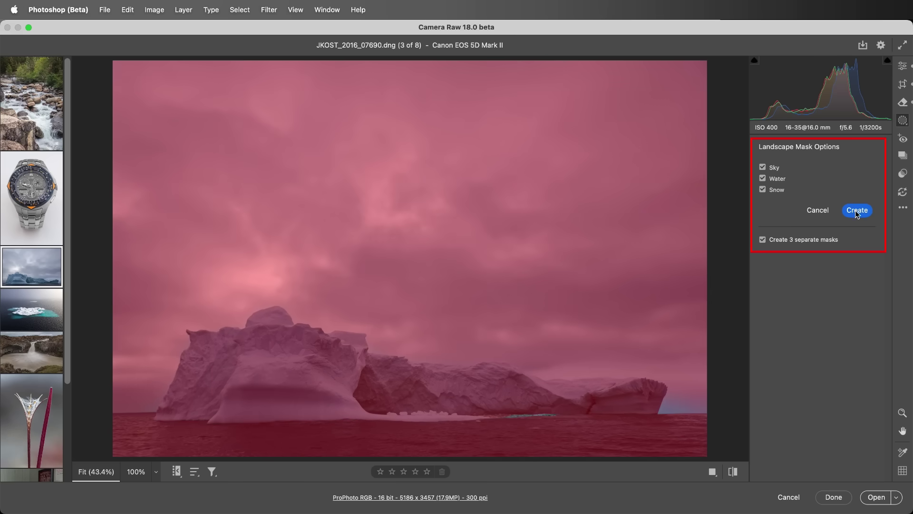
# - Create the three landscape masks and cool the Snow mask to Temp -24, Tint -33
pyautogui.click(856, 212)
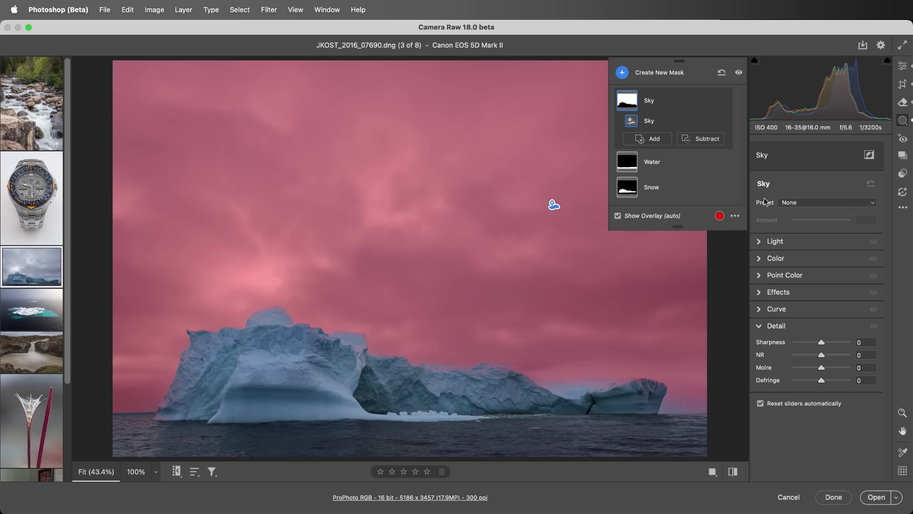
pyautogui.click(708, 198)
pyautogui.click(776, 258)
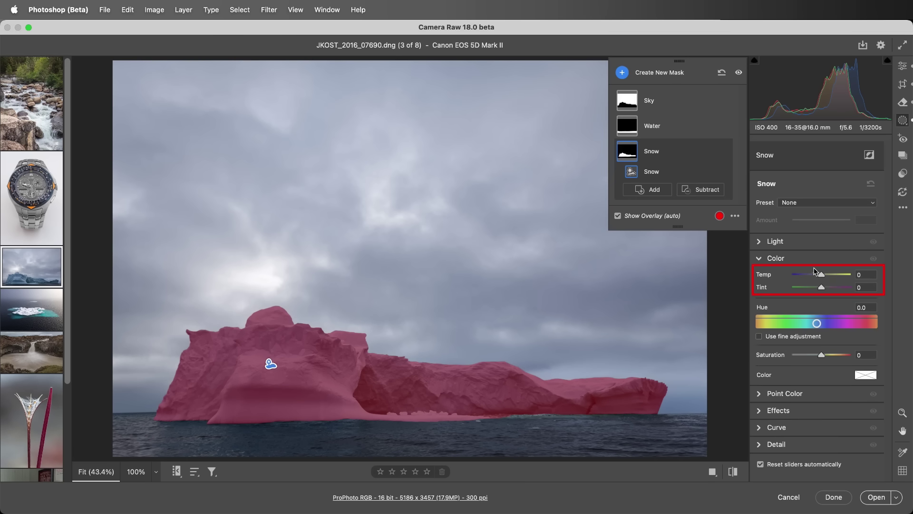
pyautogui.moveTo(822, 275); pyautogui.dragTo(812, 287)
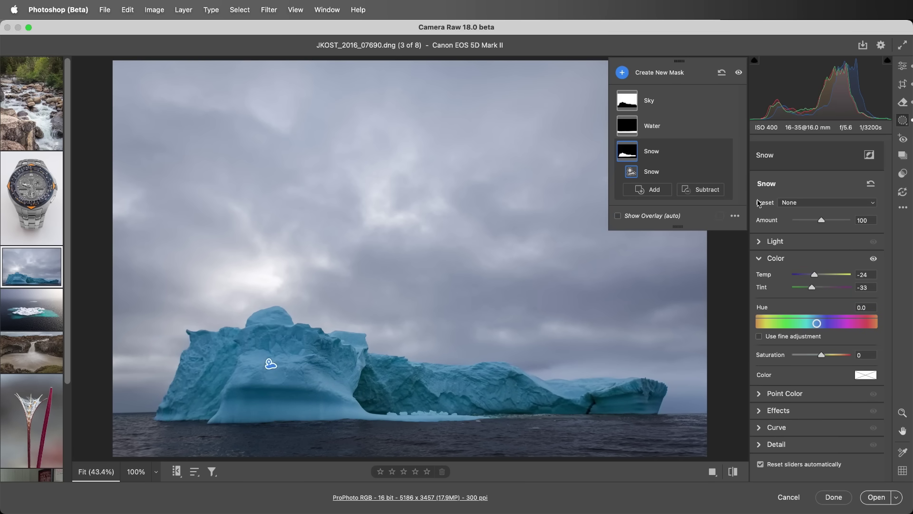
# - Lower the Water mask's saturation and raise its exposure
pyautogui.click(697, 127)
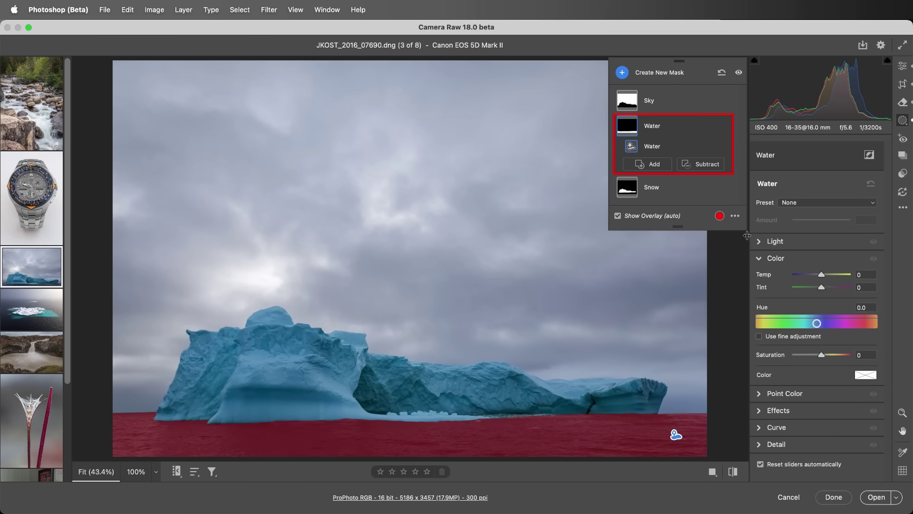
pyautogui.moveTo(820, 353); pyautogui.dragTo(800, 354)
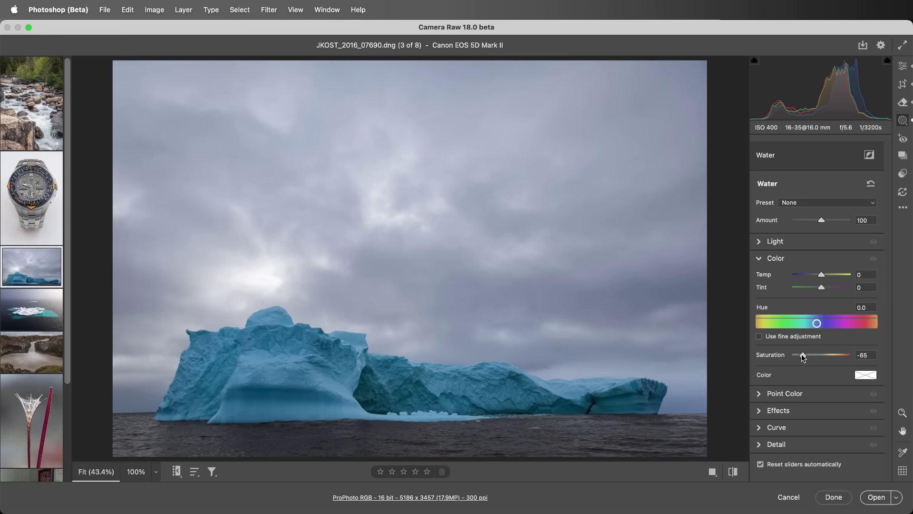
pyautogui.click(779, 244)
pyautogui.moveTo(821, 257); pyautogui.dragTo(828, 257)
# - Give the Sky mask Saturation -72, Clarity +33, Dehaze +30 and Noise Reduction +74, then toggle masks to compare
pyautogui.click(661, 101)
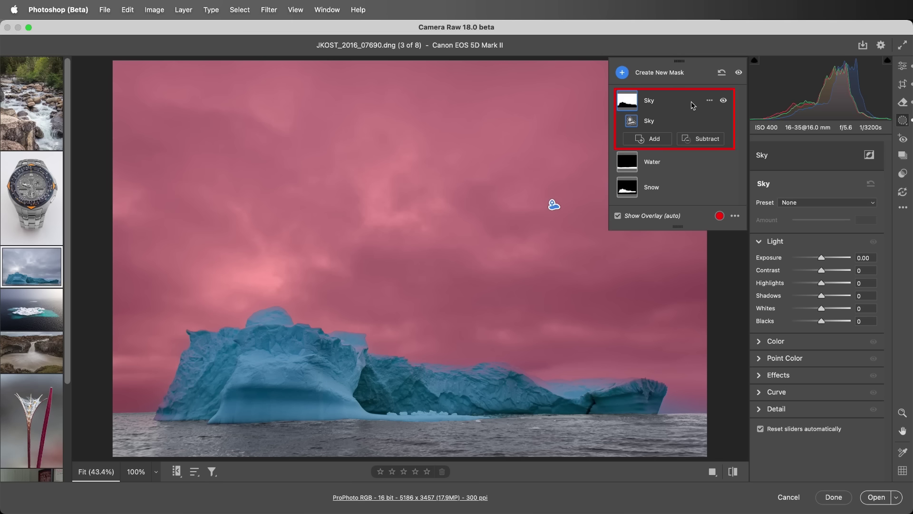
pyautogui.click(761, 340)
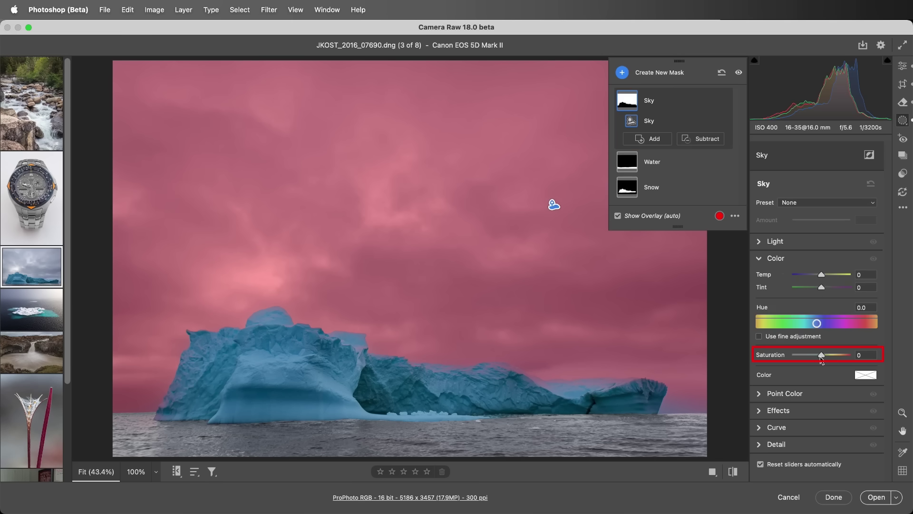
pyautogui.moveTo(821, 355); pyautogui.dragTo(801, 360)
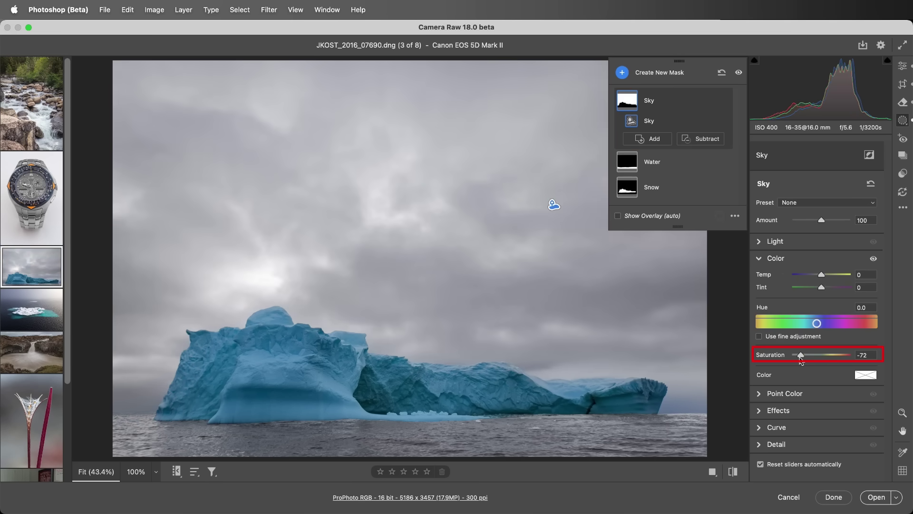
pyautogui.click(782, 410)
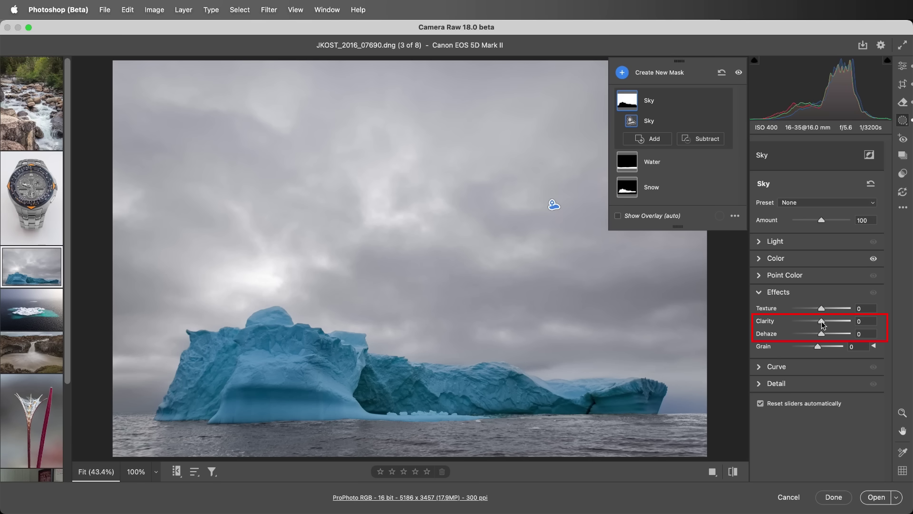
pyautogui.moveTo(822, 322)
pyautogui.mouseDown()
pyautogui.moveTo(831, 321)
pyautogui.moveTo(831, 337)
pyautogui.mouseUp()
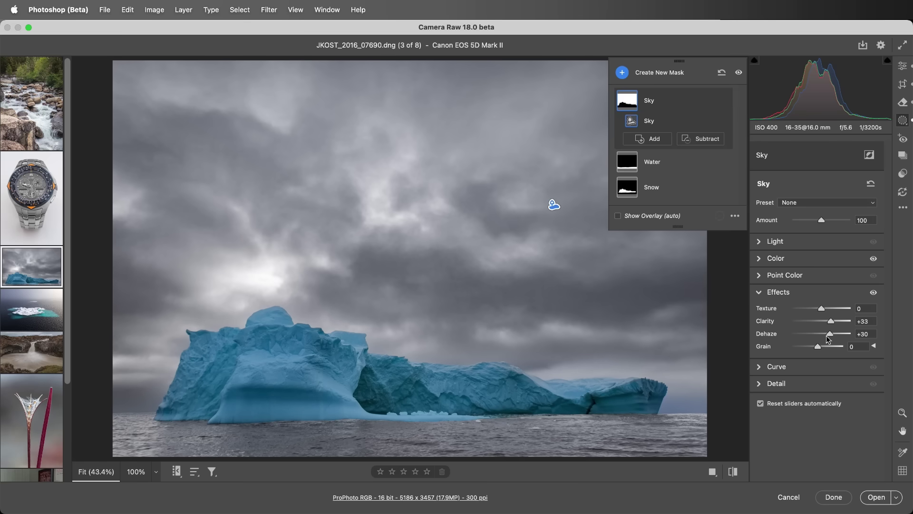
pyautogui.click(799, 383)
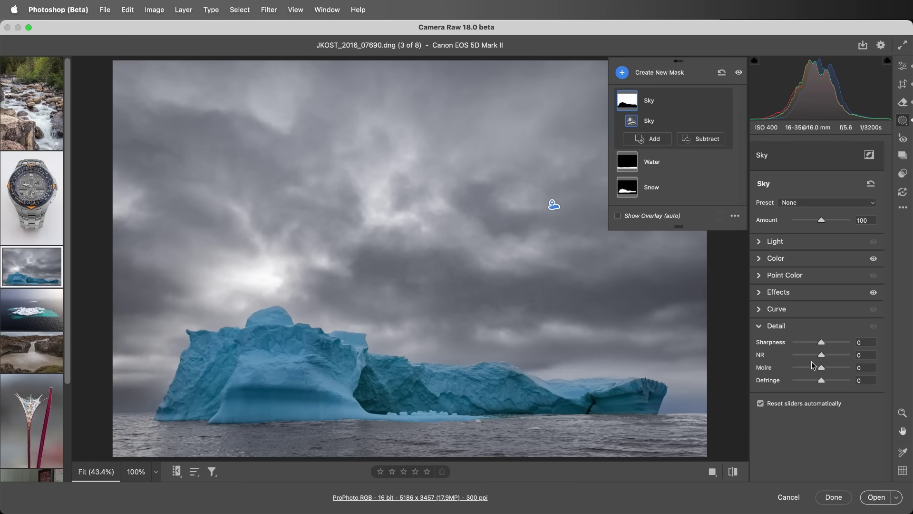
pyautogui.moveTo(821, 356); pyautogui.dragTo(843, 357)
pyautogui.click(739, 72)
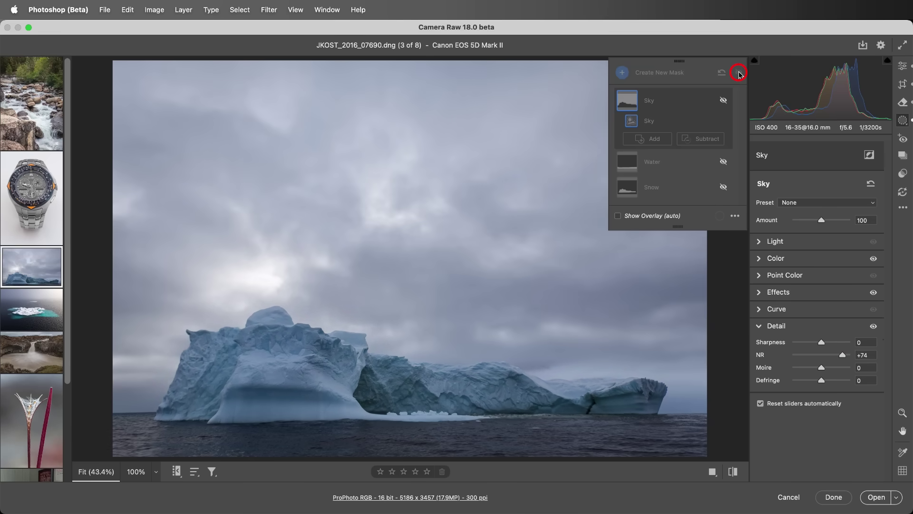
pyautogui.click(738, 72)
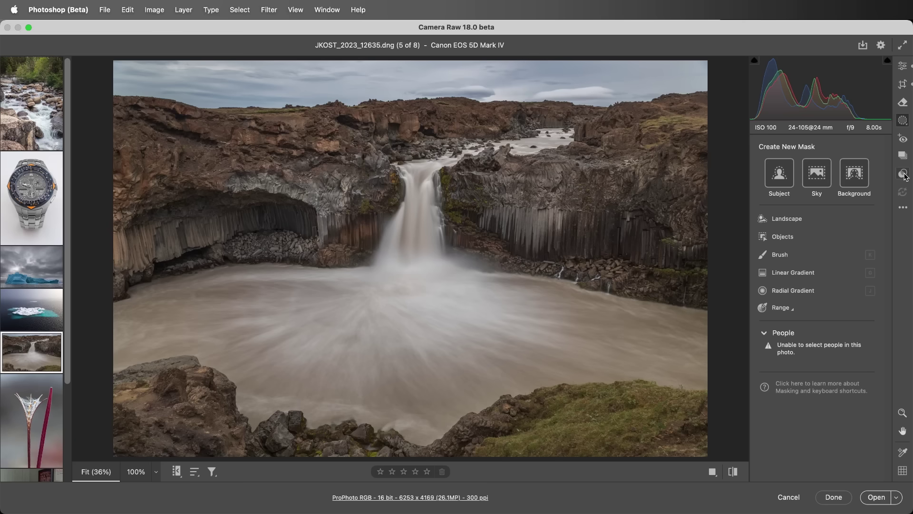
# - Apply the Adaptive: Landscape Winter01 preset to the waterfall photo and view its generated masks
pyautogui.click(903, 174)
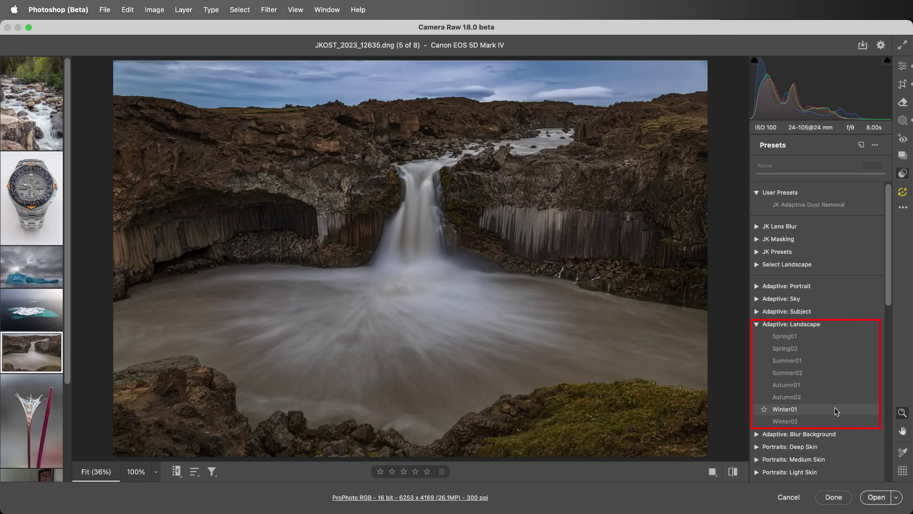
pyautogui.click(834, 408)
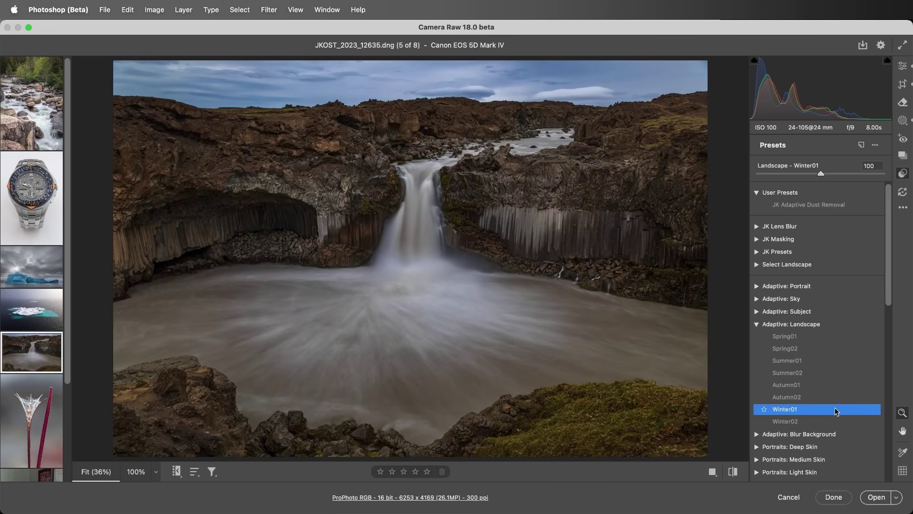
pyautogui.click(904, 120)
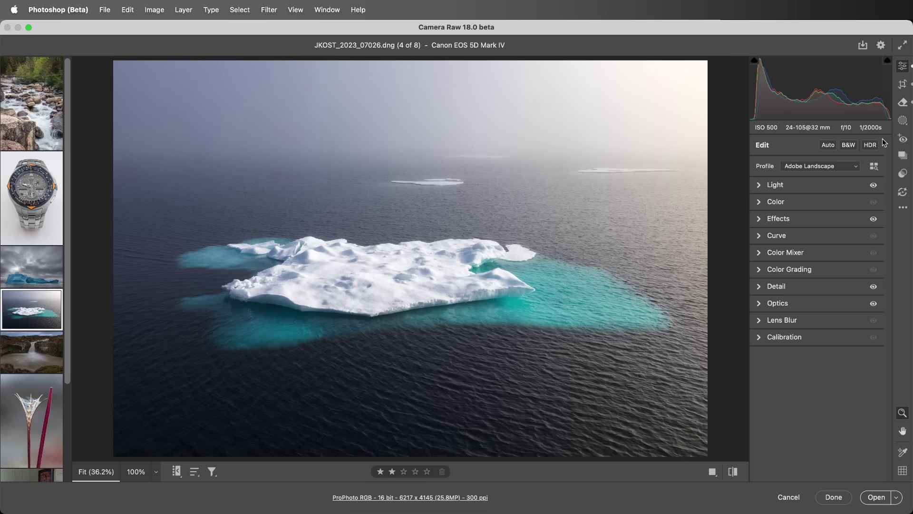
# - Switch to HDR editing and try the HDR Limit at +4.3 and +2.3, settling on +2.4
pyautogui.click(871, 147)
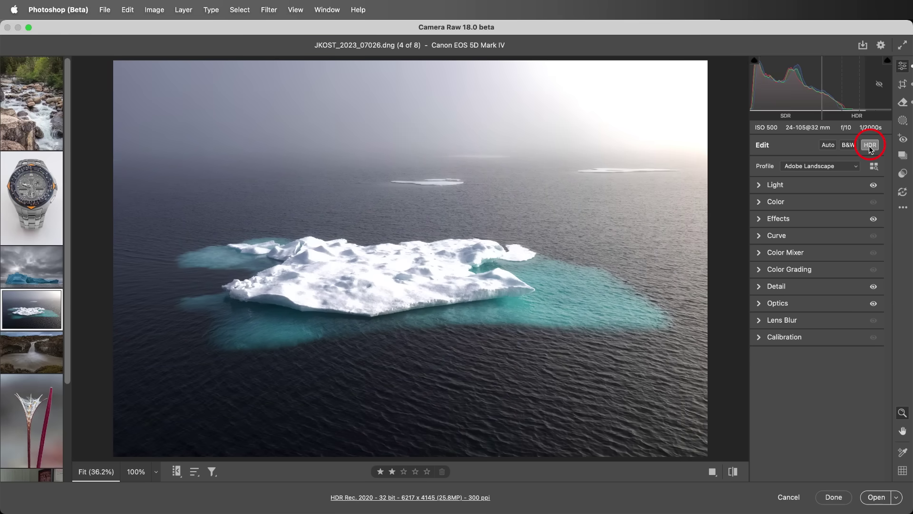
pyautogui.click(843, 185)
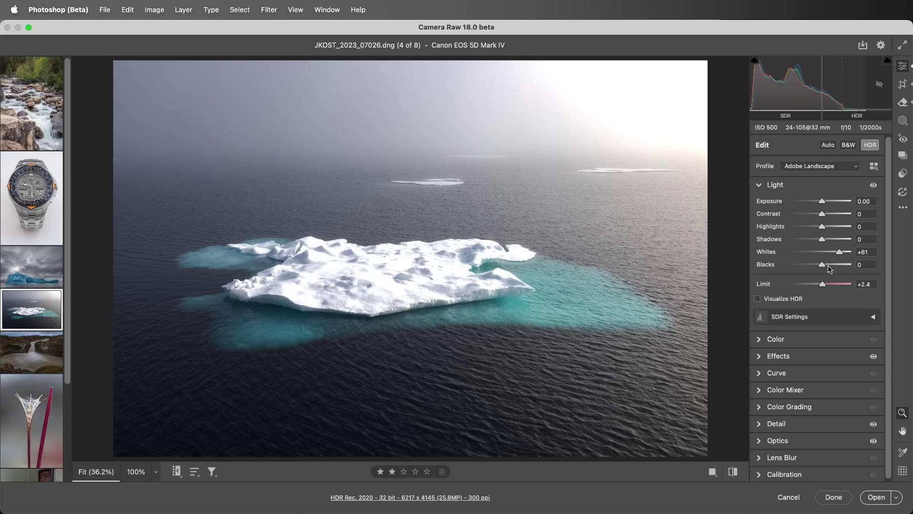
pyautogui.moveTo(824, 284); pyautogui.dragTo(845, 287)
pyautogui.moveTo(845, 284); pyautogui.dragTo(823, 285)
pyautogui.press('shift')
pyautogui.moveTo(821, 284); pyautogui.dragTo(822, 284)
pyautogui.press('shift')
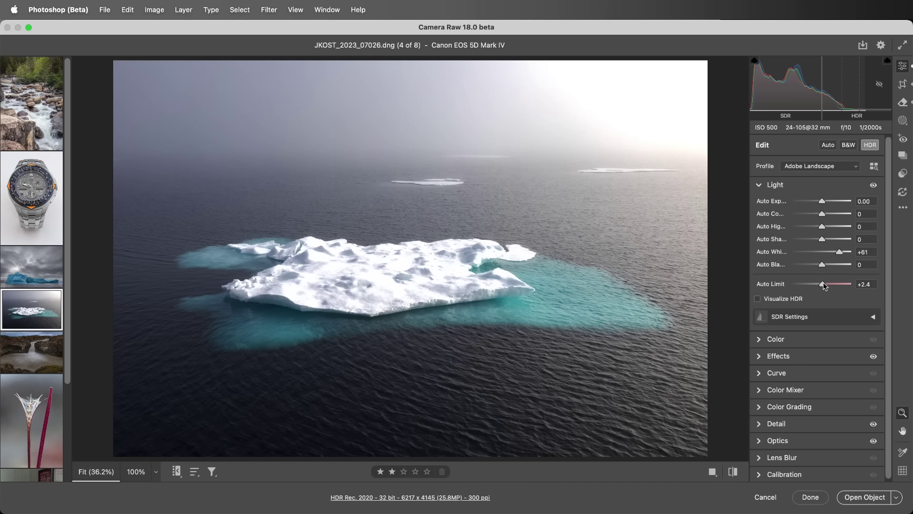